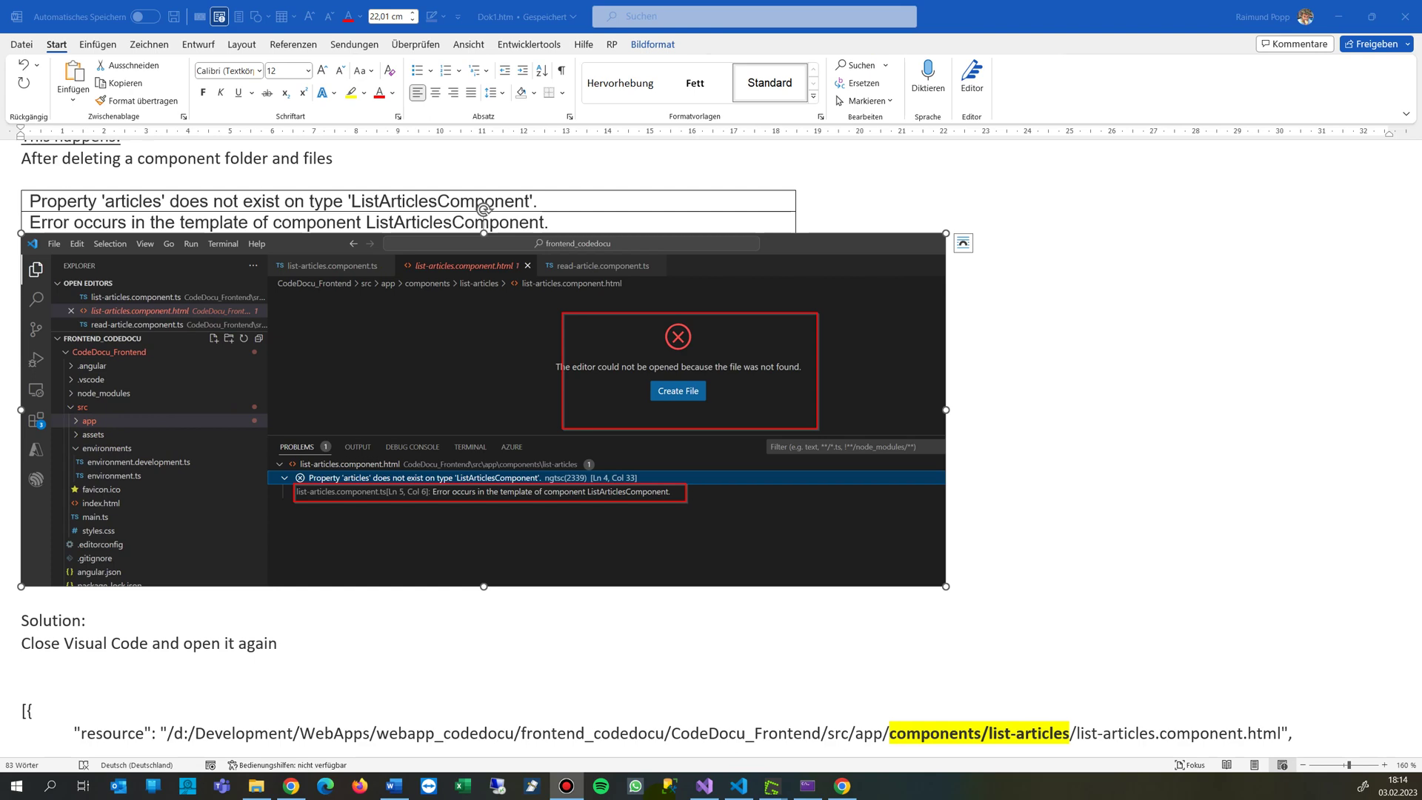
scroll(556, 622, down, 3)
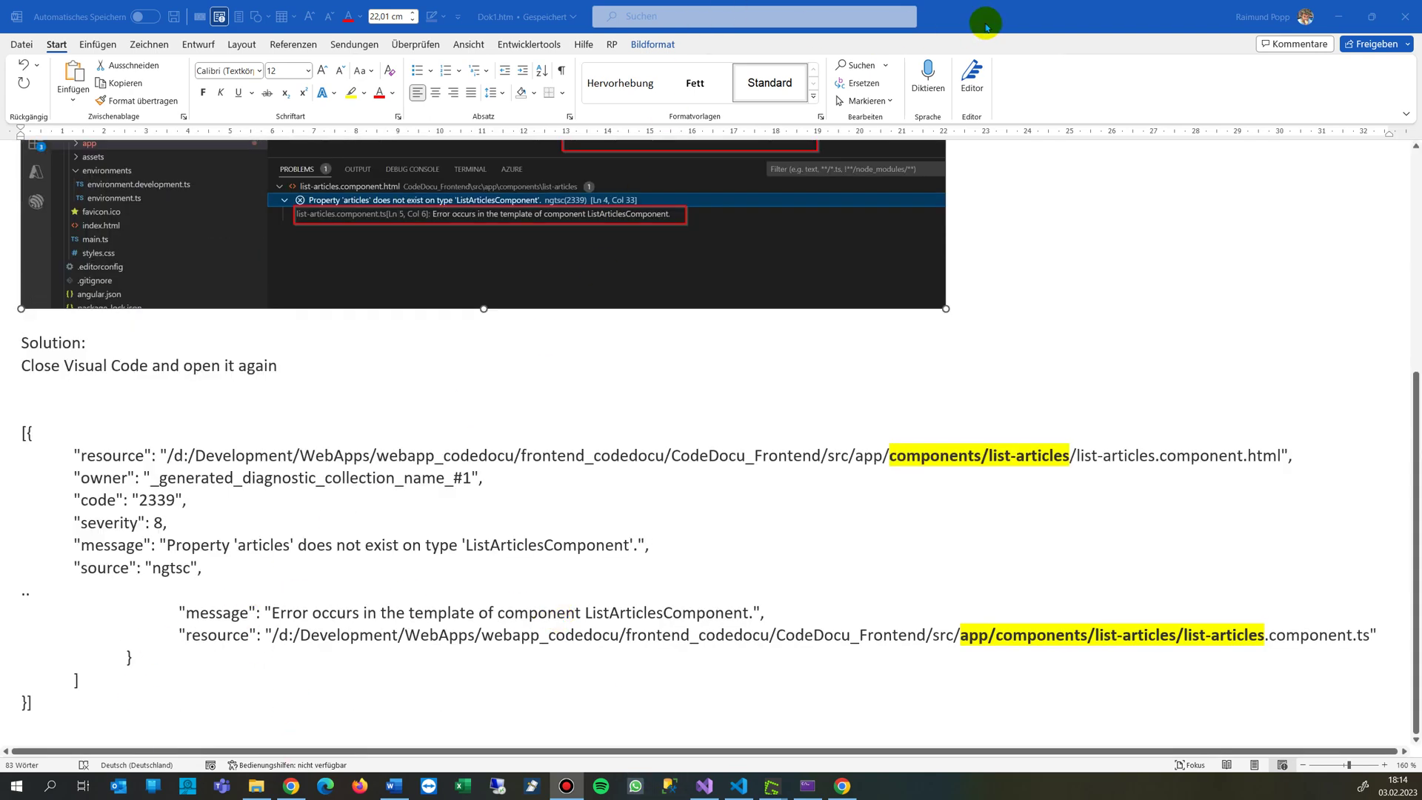
After reading the Word bug notes, switch to VS Code and the running Angular app.
key(alt+Tab)
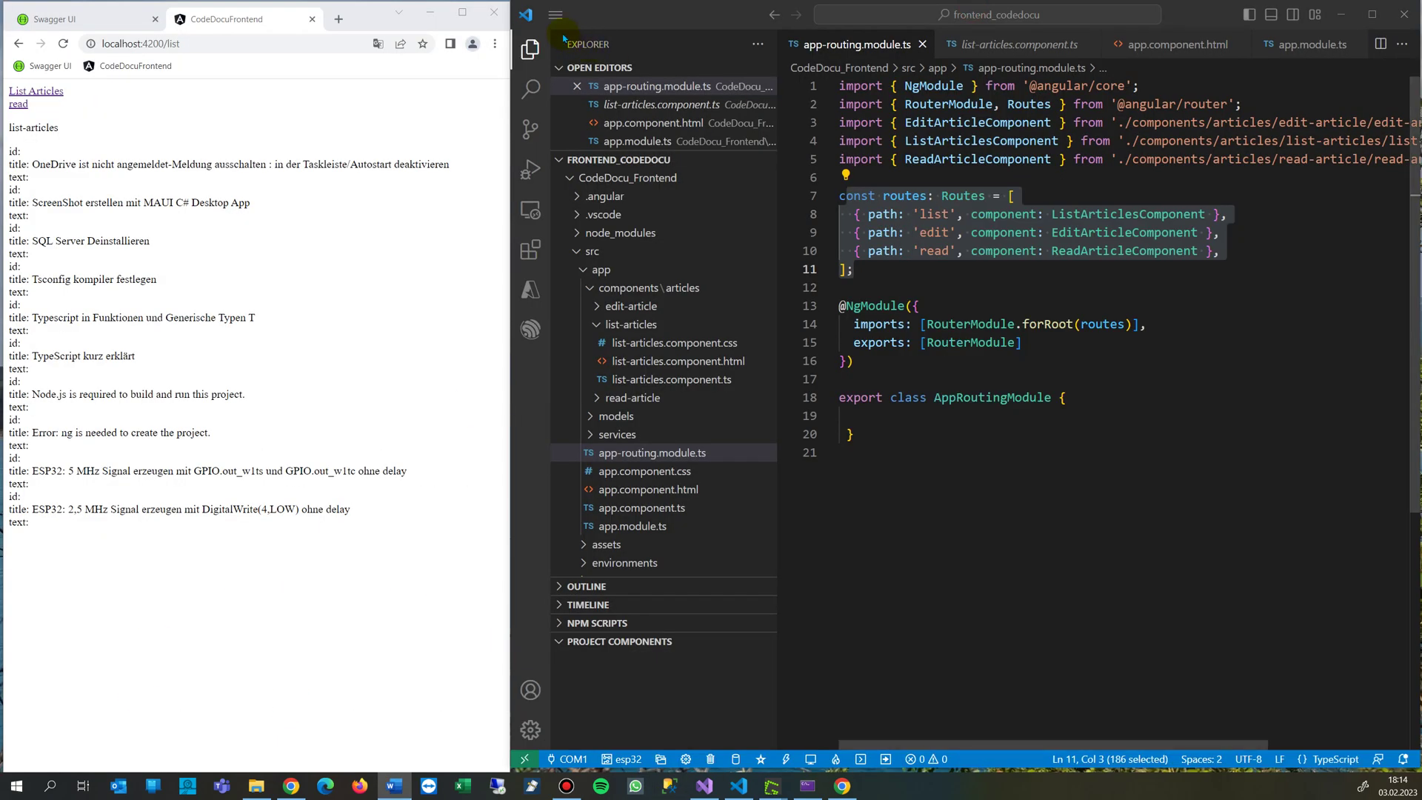
Check the read route and article list in the running app, then close the browser.
click(20, 104)
key(alt+Left)
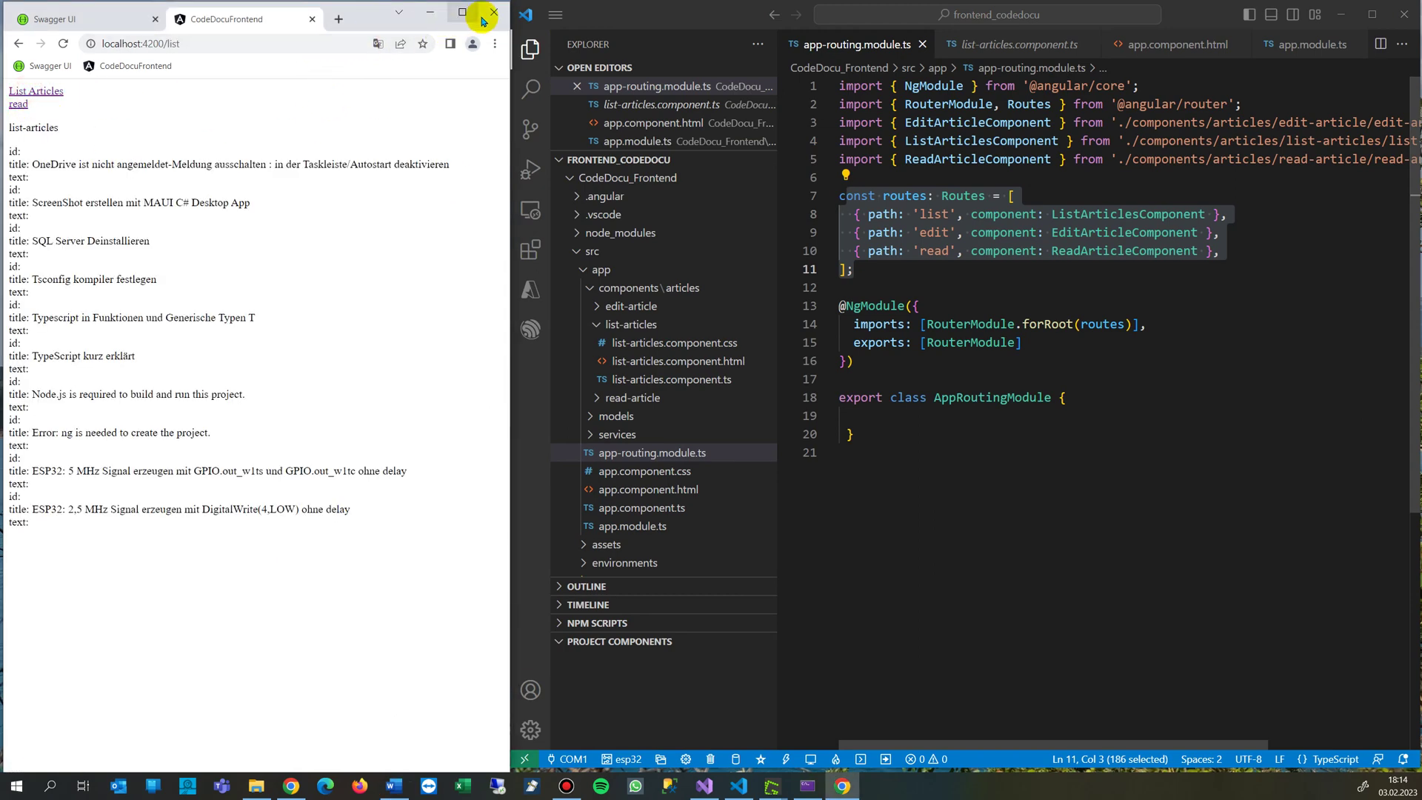
click(494, 14)
Maximize VS Code on the routing module and show the empty Problems panel from the View menu.
click(1039, 9)
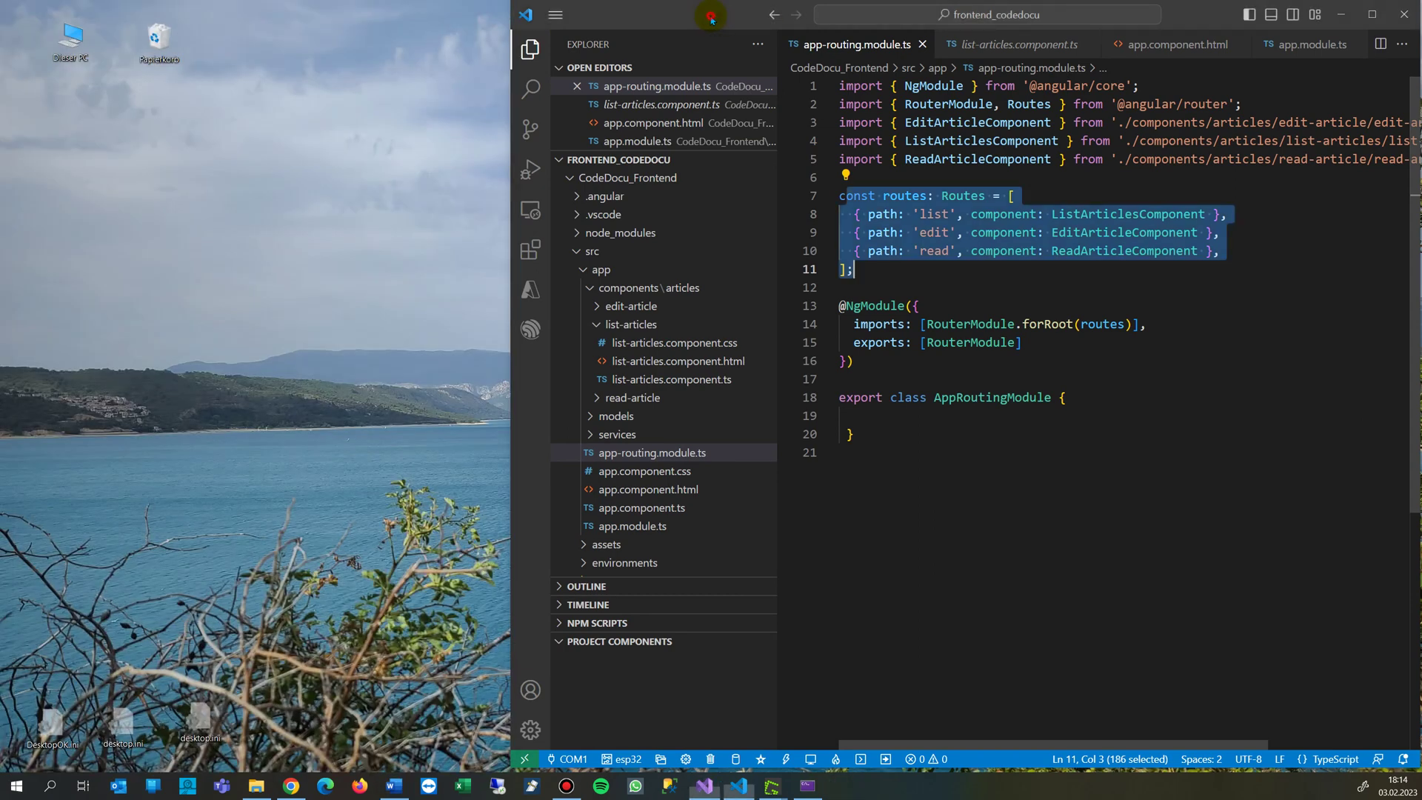
click(1374, 13)
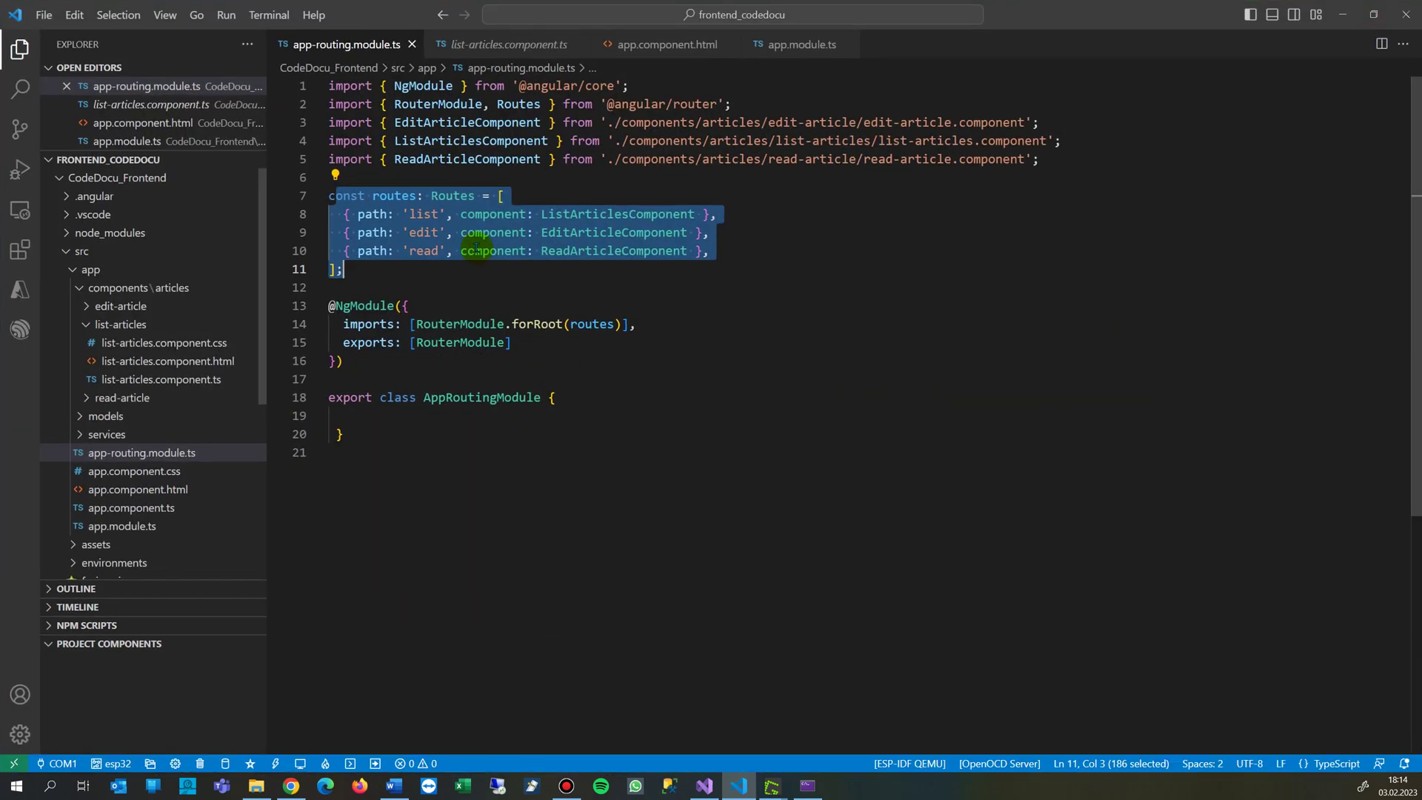
click(453, 476)
mouse_move(156, 160)
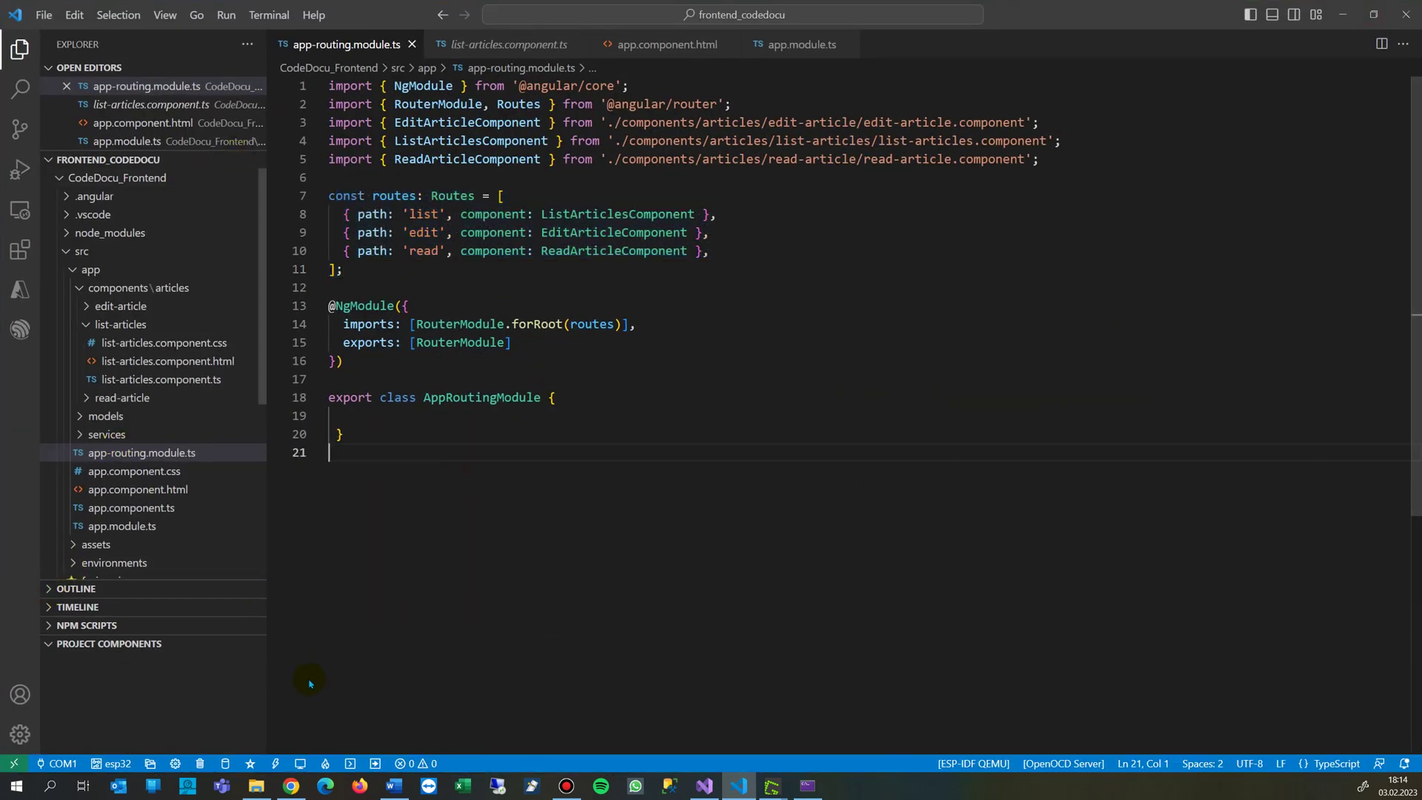
click(75, 15)
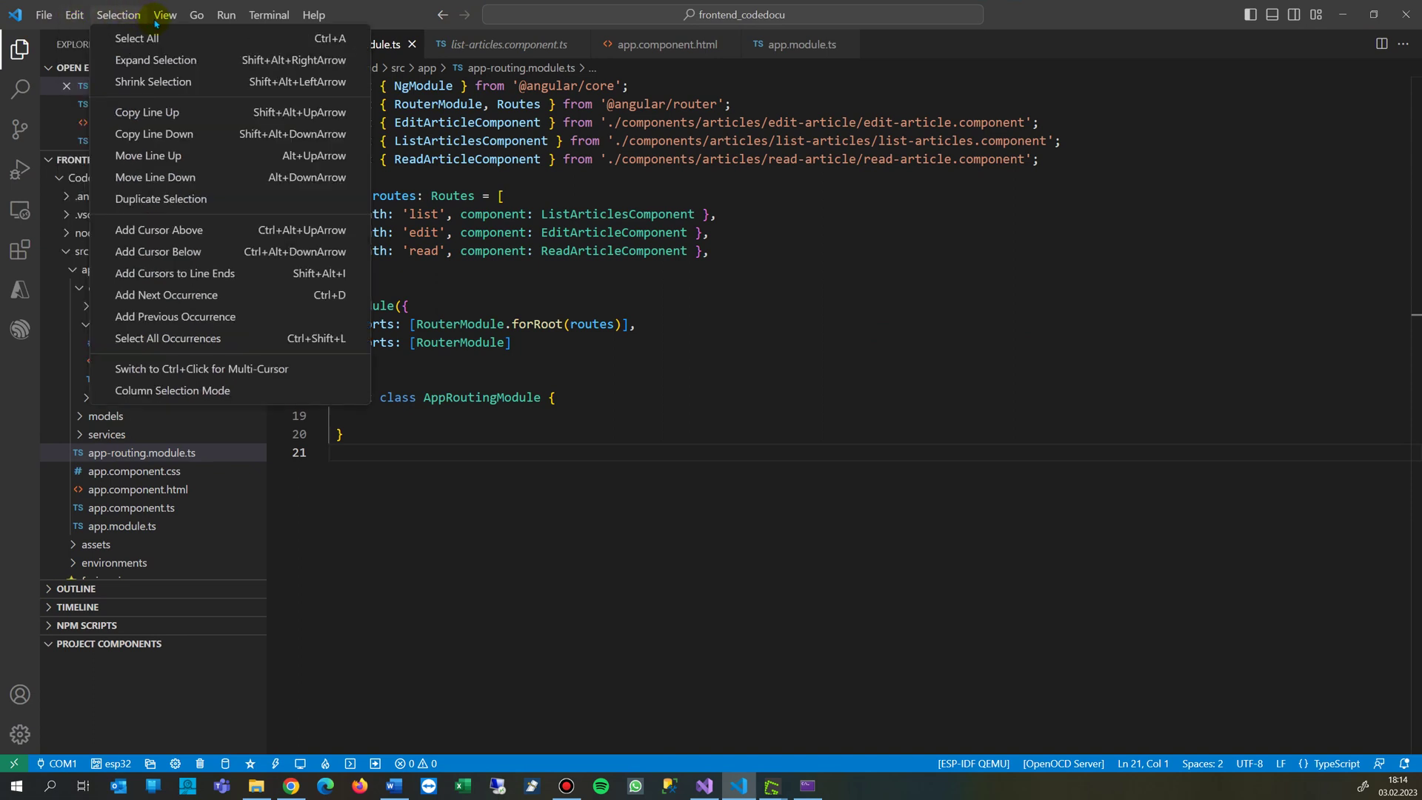
click(195, 260)
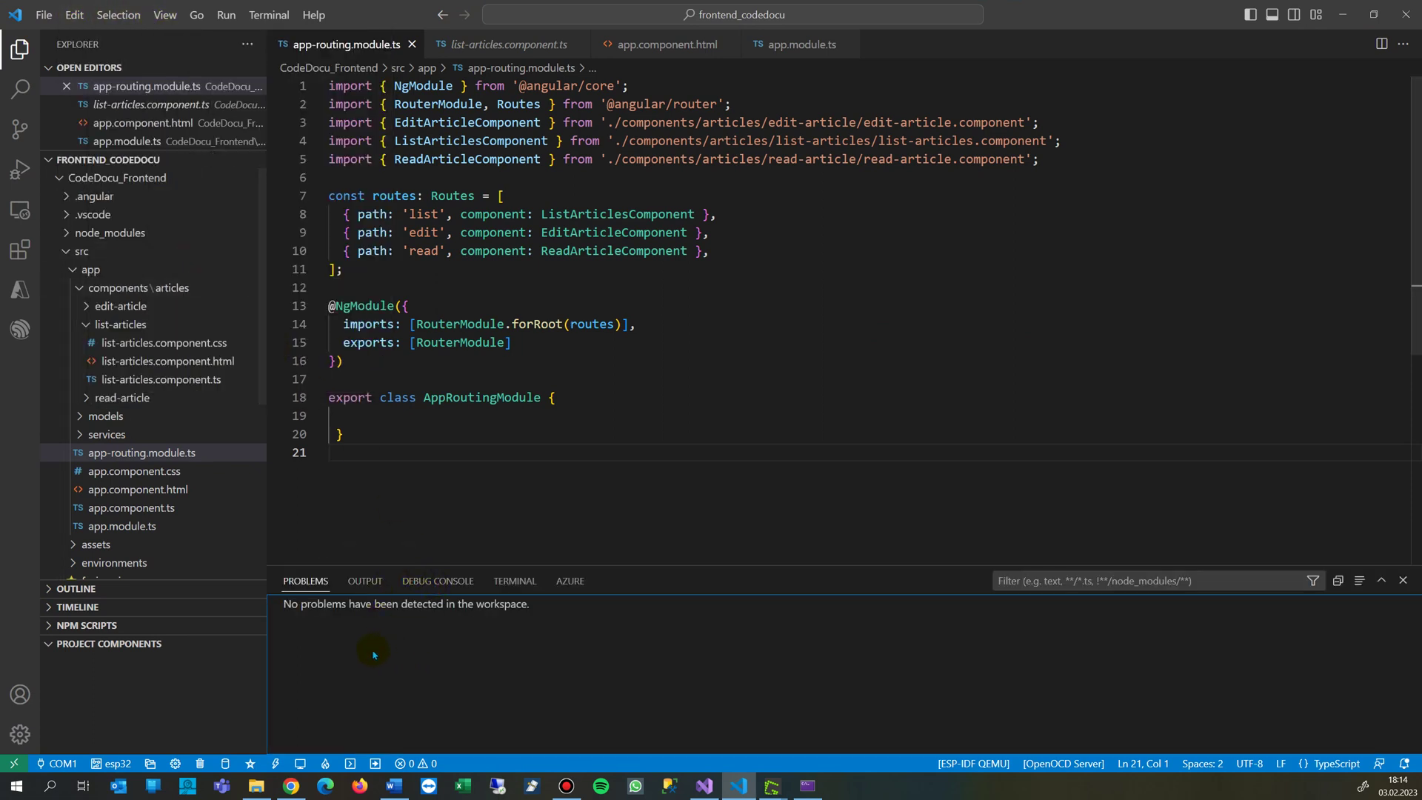
Restart VS Code, enlarge the empty Problems panel, and bring the Word notes forward.
click(1403, 14)
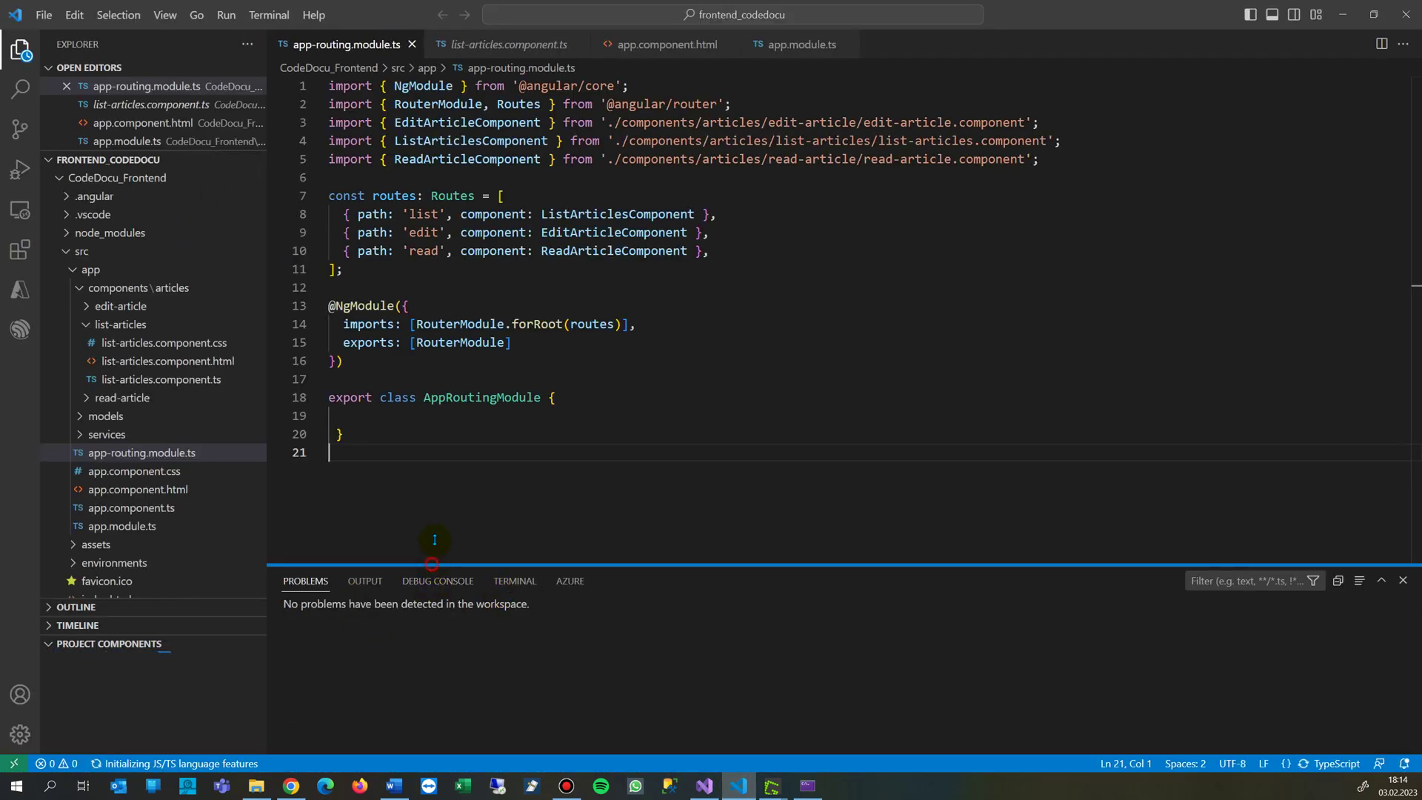
drag(431, 567, 432, 466)
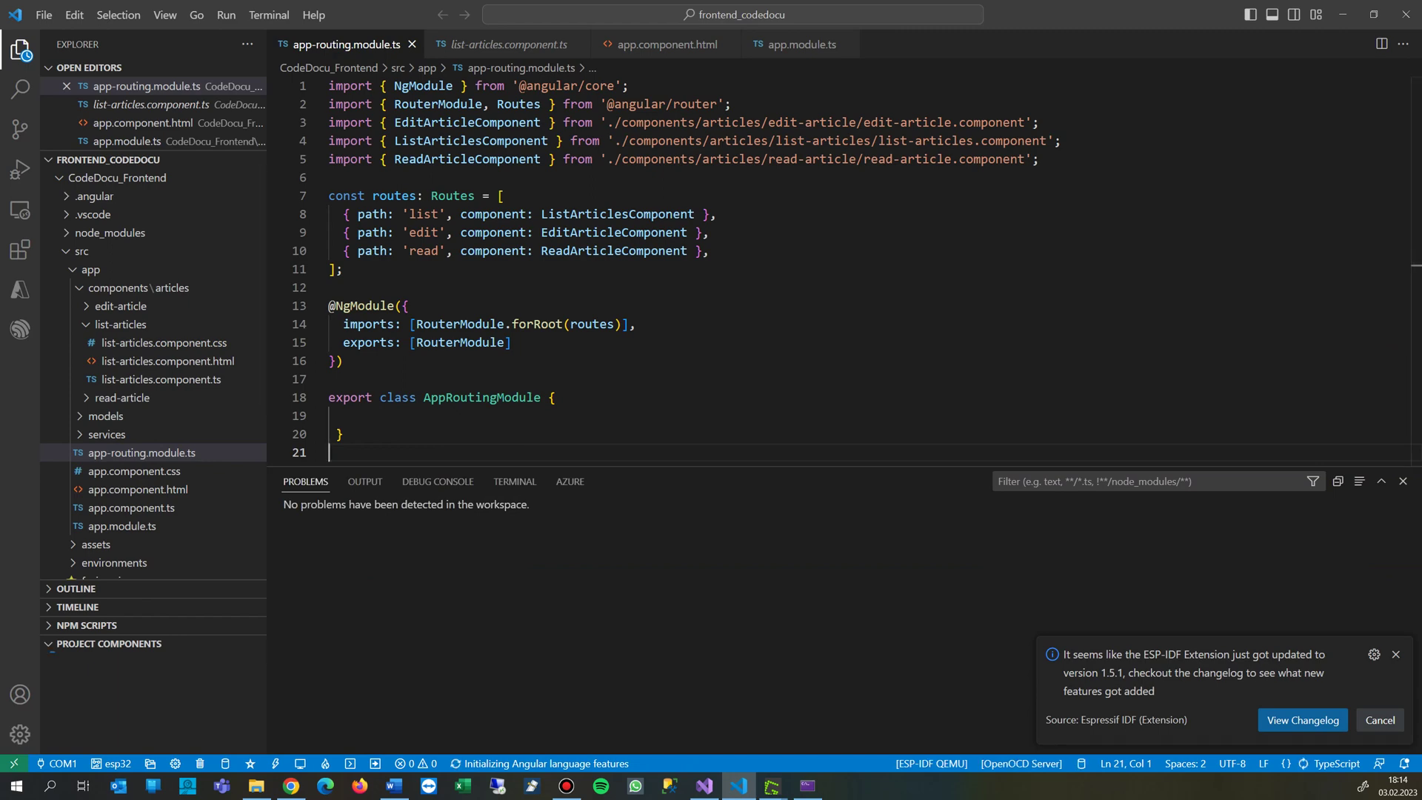
click(393, 786)
Move the Word notes window left and close it, bringing up the keep-clipboard prompt.
mouse_move(1300, 90)
mouse_down()
mouse_move(540, 94)
mouse_move(772, 87)
mouse_up()
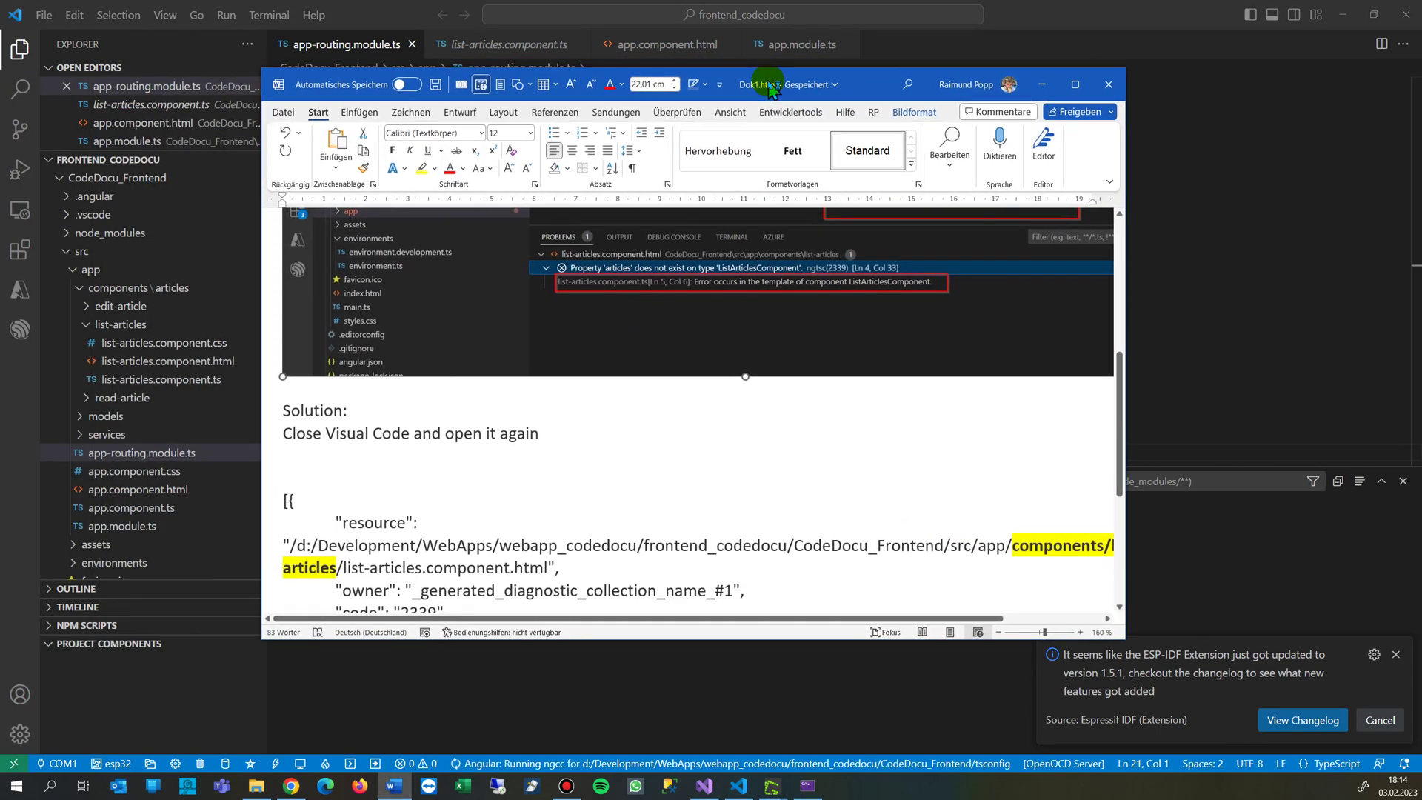
scroll(500, 456, up, 5)
scroll(449, 493, down, 1)
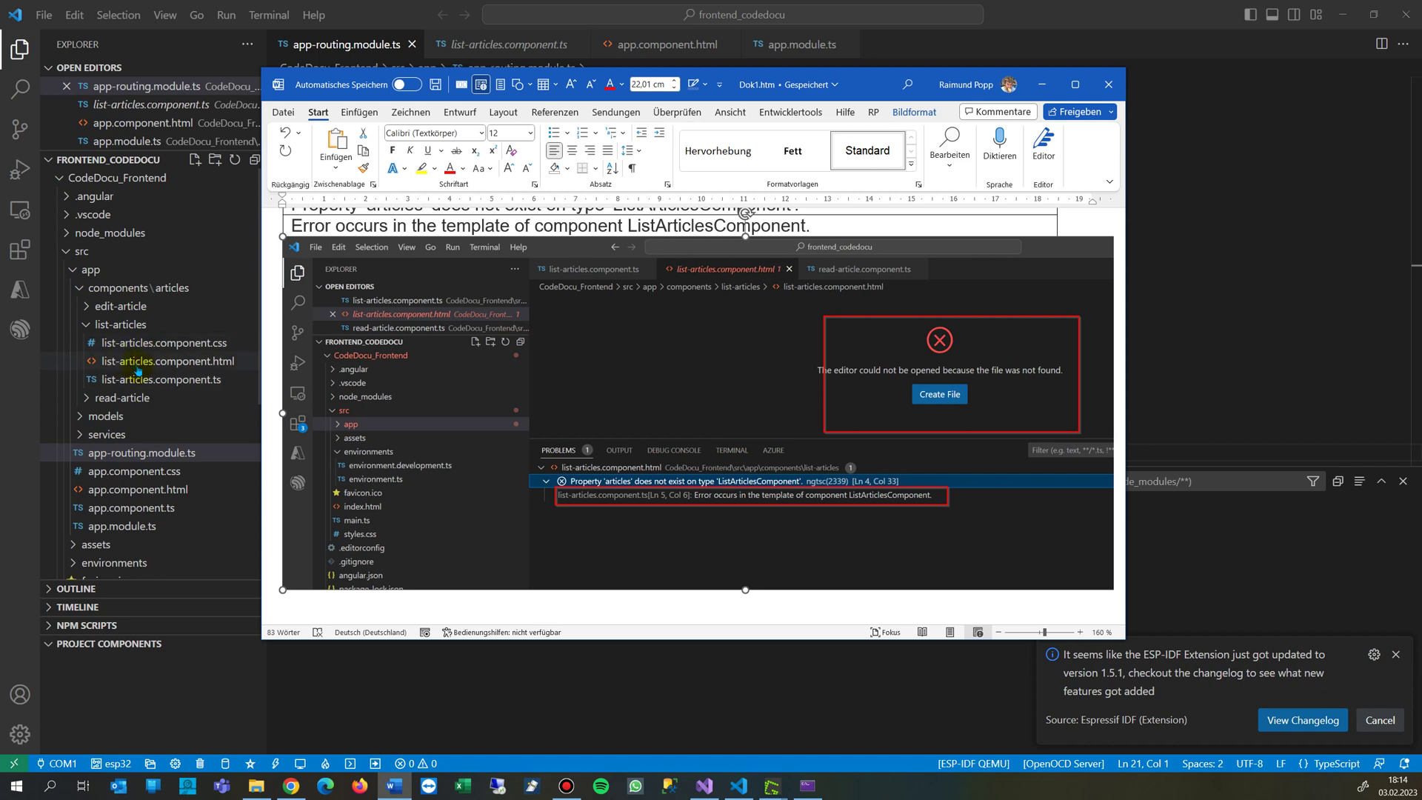
click(1108, 84)
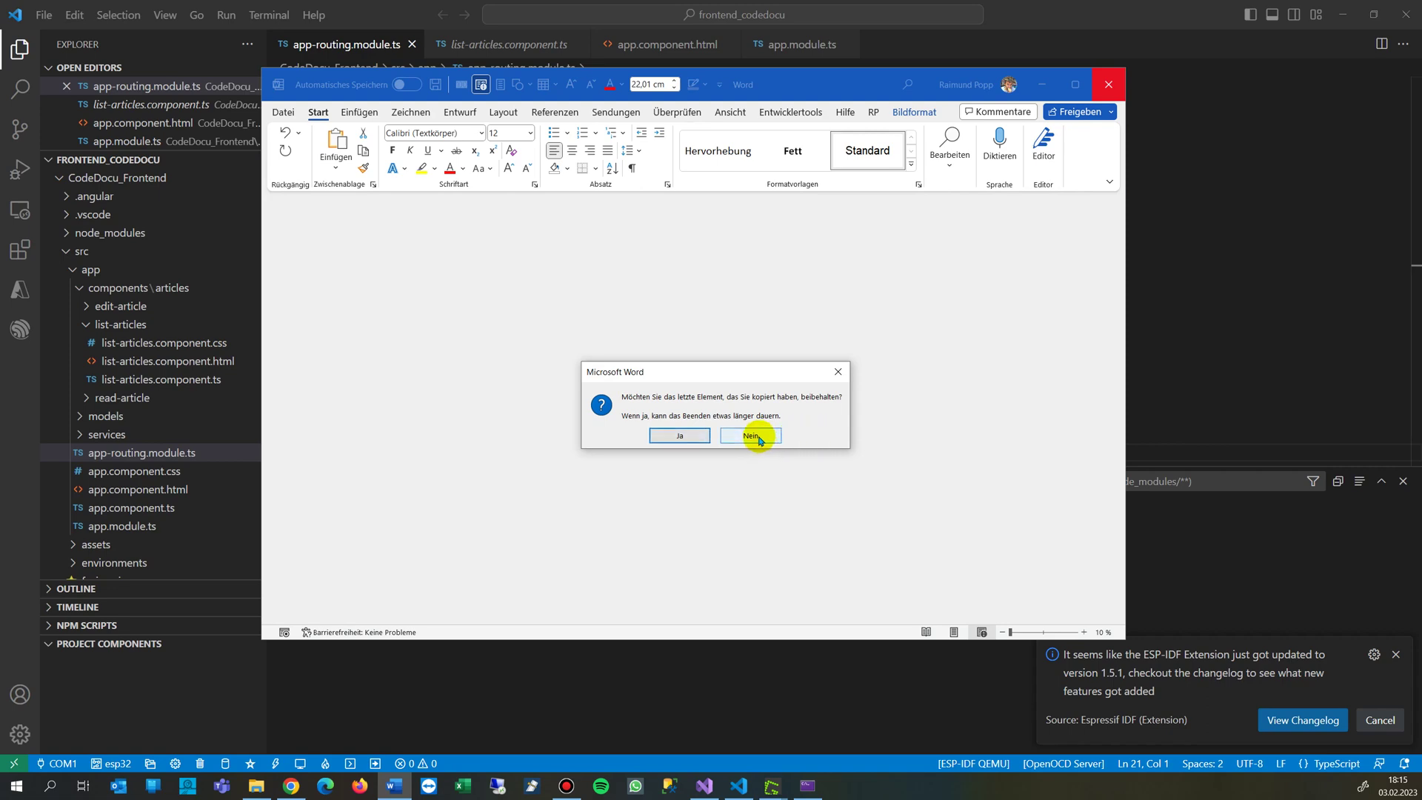